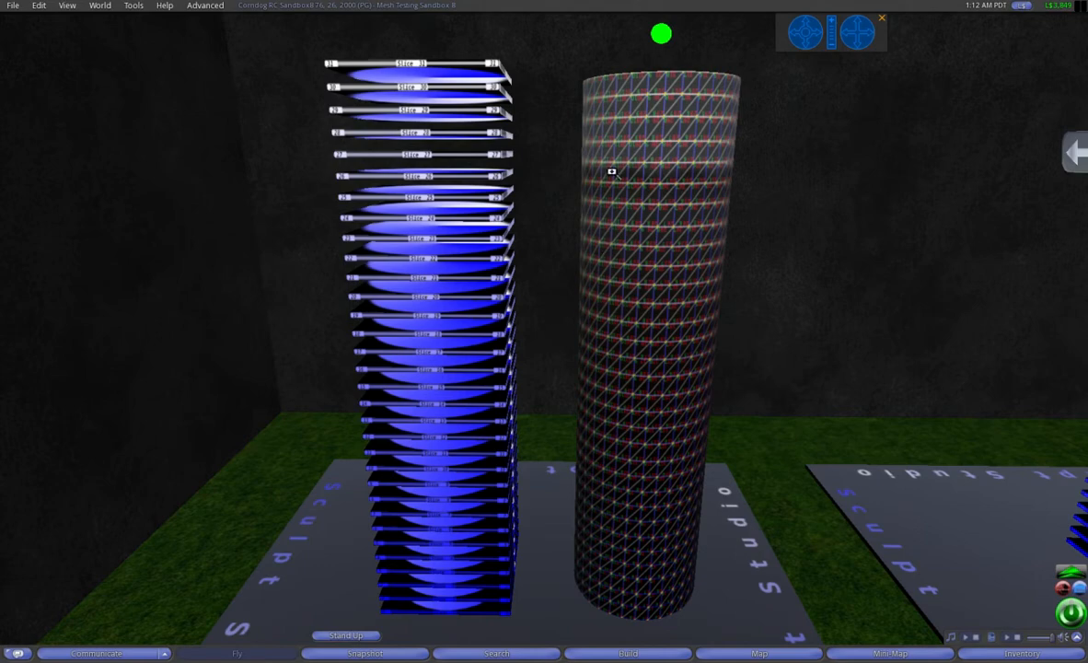
# - Open slice 31, the pole slice closing the stack's upper end, for editing
pyautogui.keyDown('alt'); pyautogui.click(649, 85); pyautogui.keyUp('alt')
pyautogui.moveTo(649, 84)
pyautogui.keyDown('ctrl'); pyautogui.keyDown('alt'); pyautogui.mouseDown()
pyautogui.moveTo(649, 289)
pyautogui.moveTo(661, 218)
pyautogui.mouseUp(); pyautogui.keyUp('alt'); pyautogui.keyUp('ctrl')
pyautogui.moveTo(874, 37); pyautogui.dragTo(874, 36)
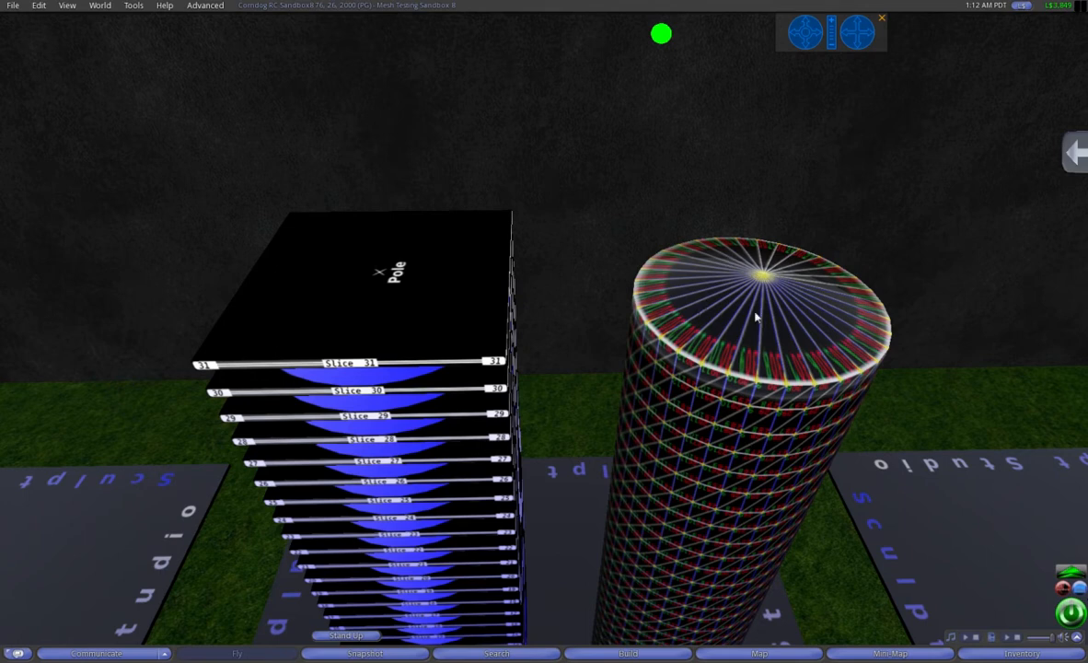
pyautogui.click(436, 300)
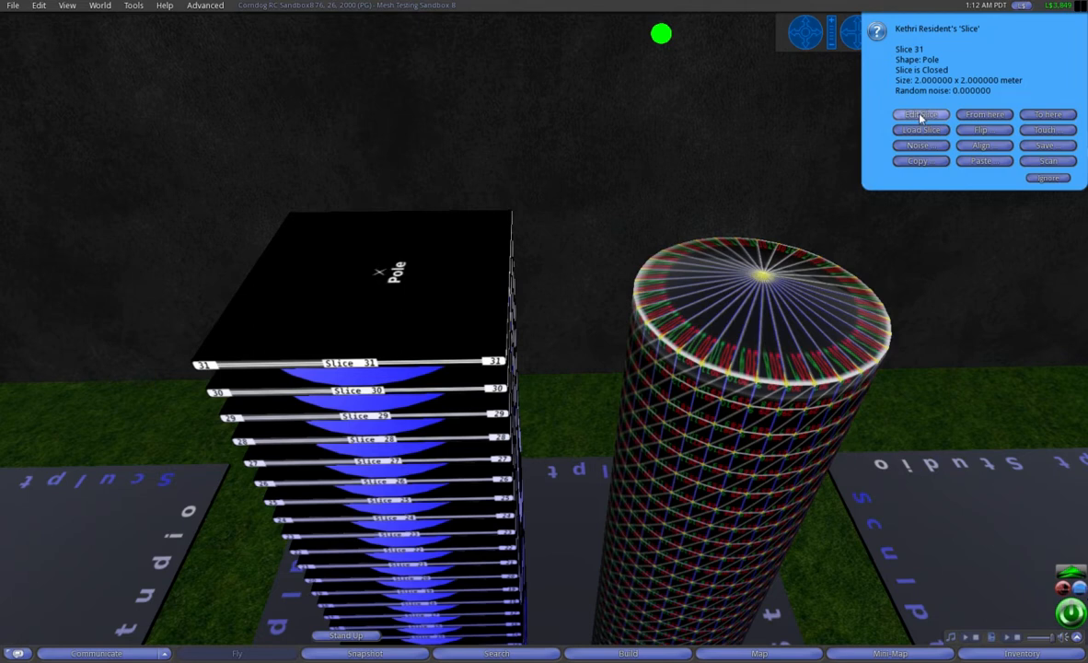
pyautogui.click(920, 115)
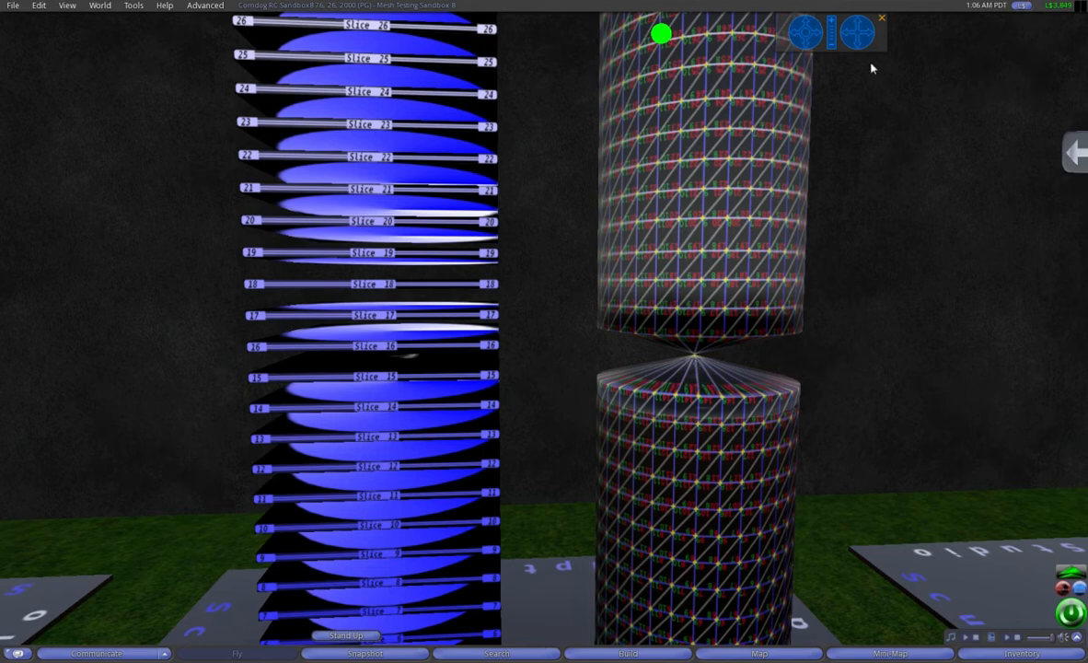
# - Highlight the sculpted cylinder preview to examine how its upper and lower parts are joined
pyautogui.moveTo(870, 27); pyautogui.dragTo(869, 35)
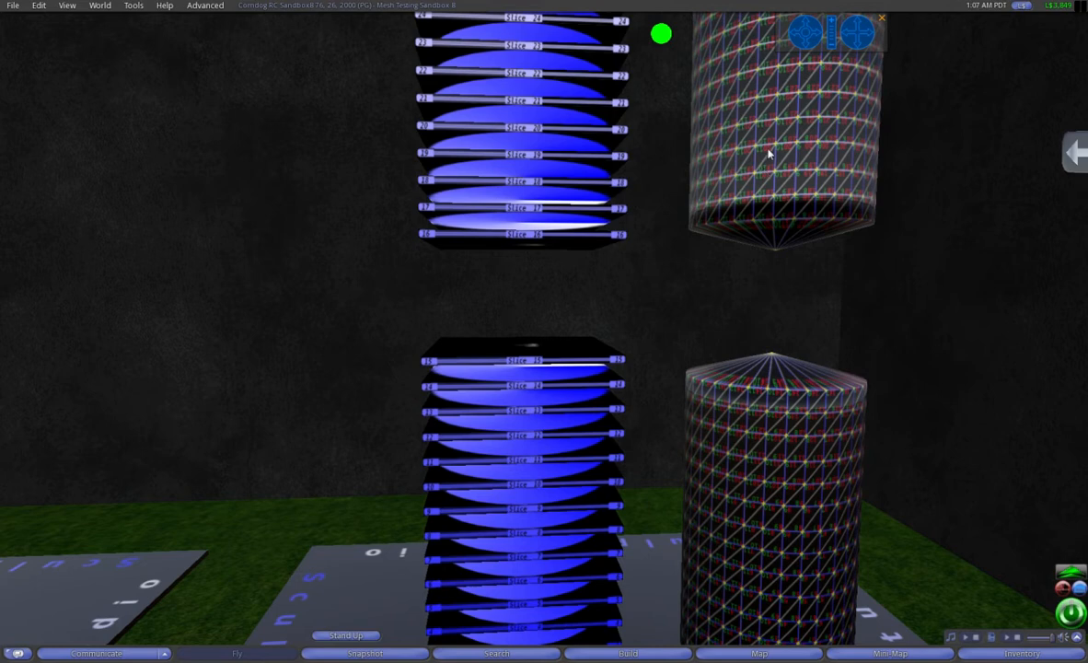
pyautogui.rightClick(782, 128)
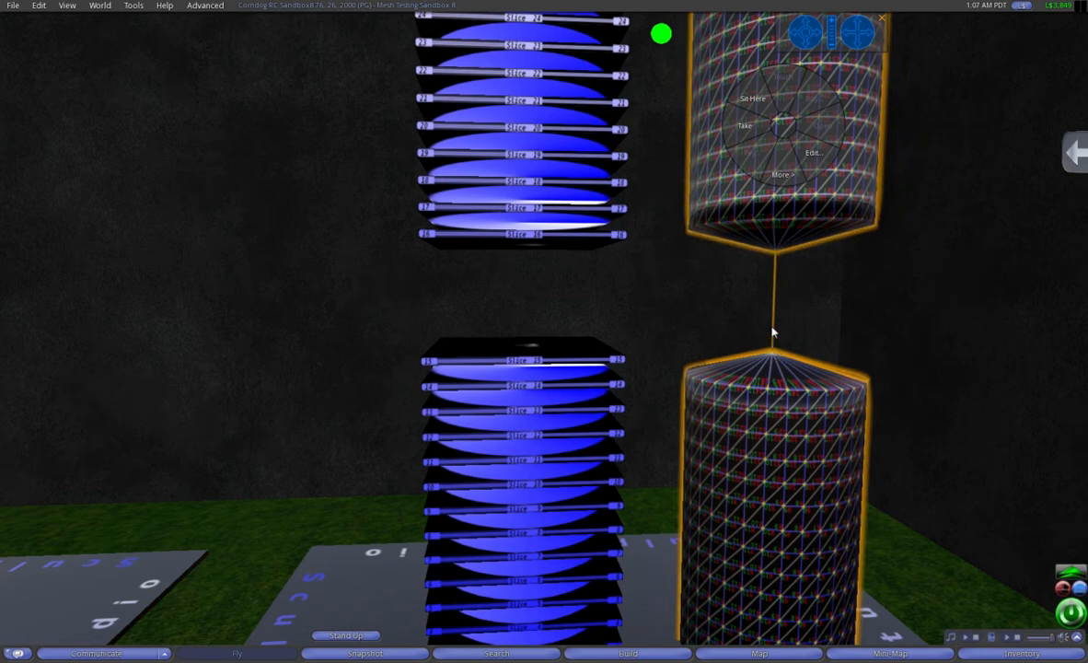
pyautogui.click(782, 121)
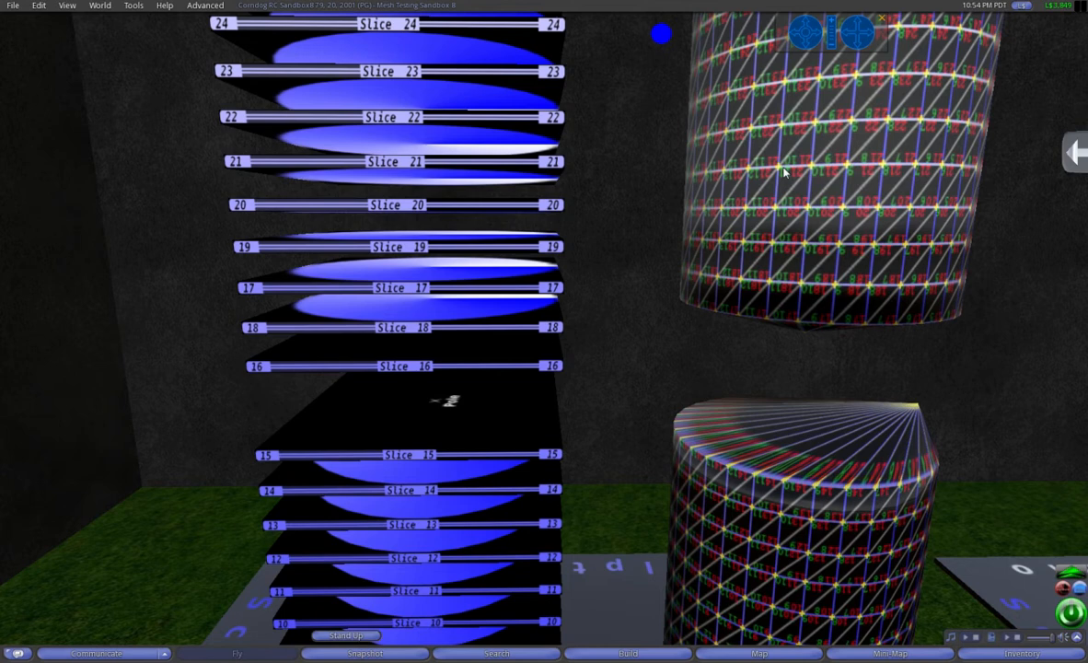
# - Open pole slice 15 for editing and move its centre points off centre along the Y axis to Y 42.542
pyautogui.click(515, 391)
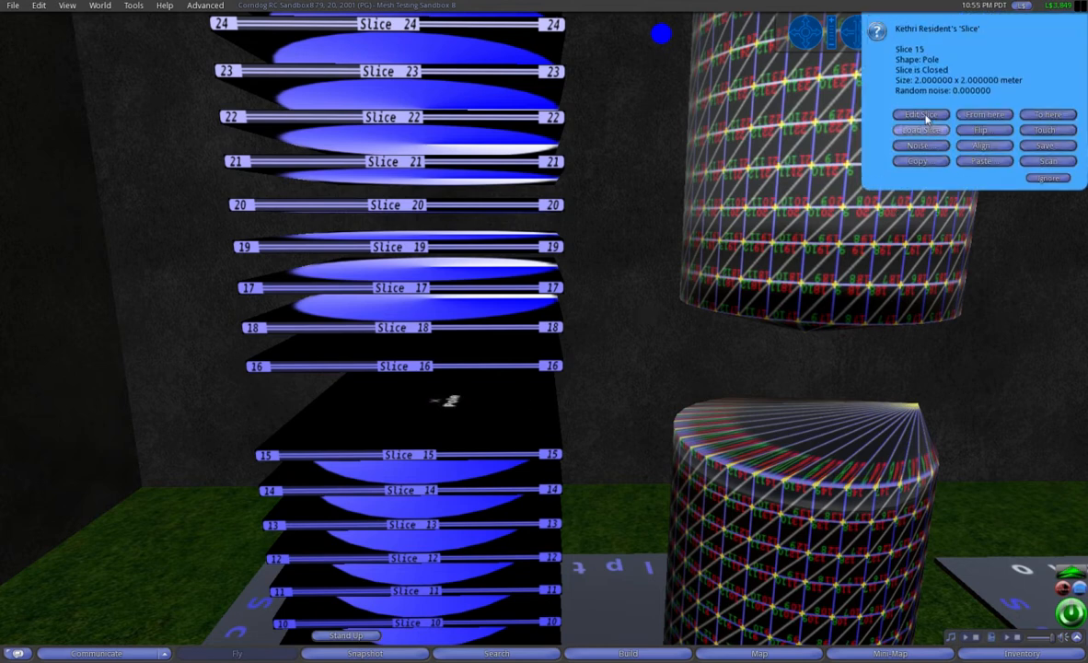
pyautogui.click(925, 119)
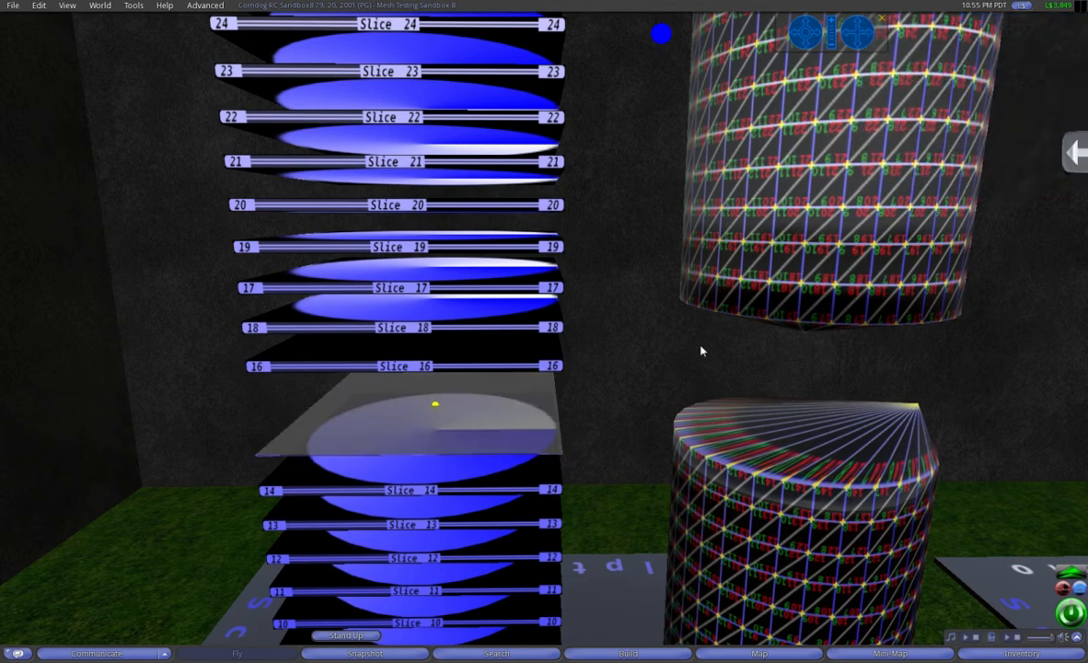
pyautogui.rightClick(435, 406)
pyautogui.click(462, 429)
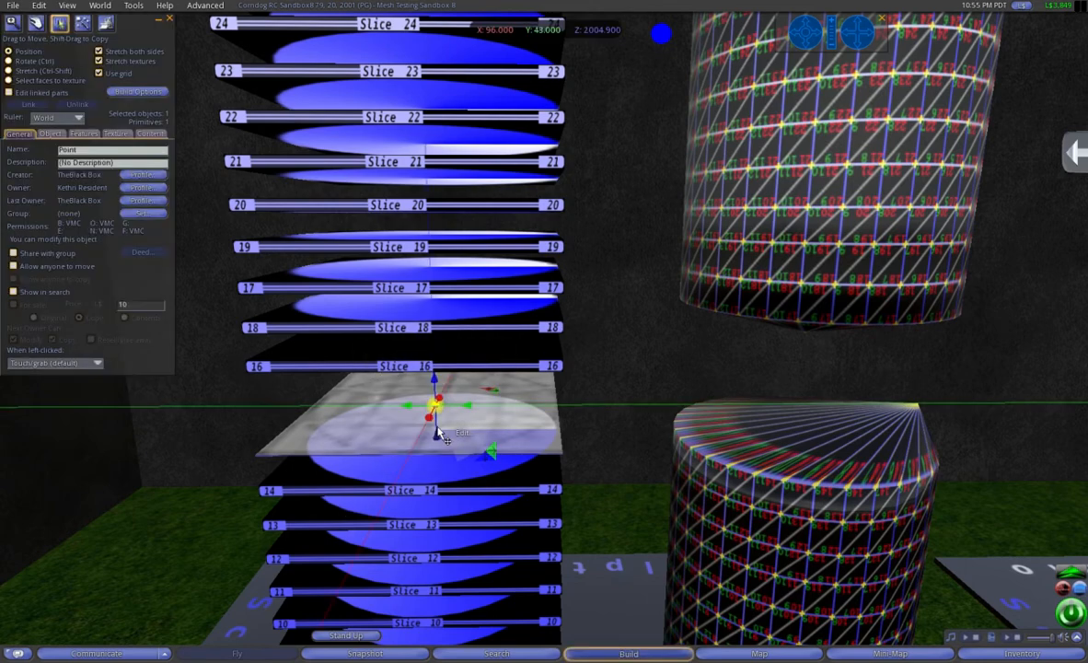
pyautogui.moveTo(471, 386); pyautogui.dragTo(525, 411)
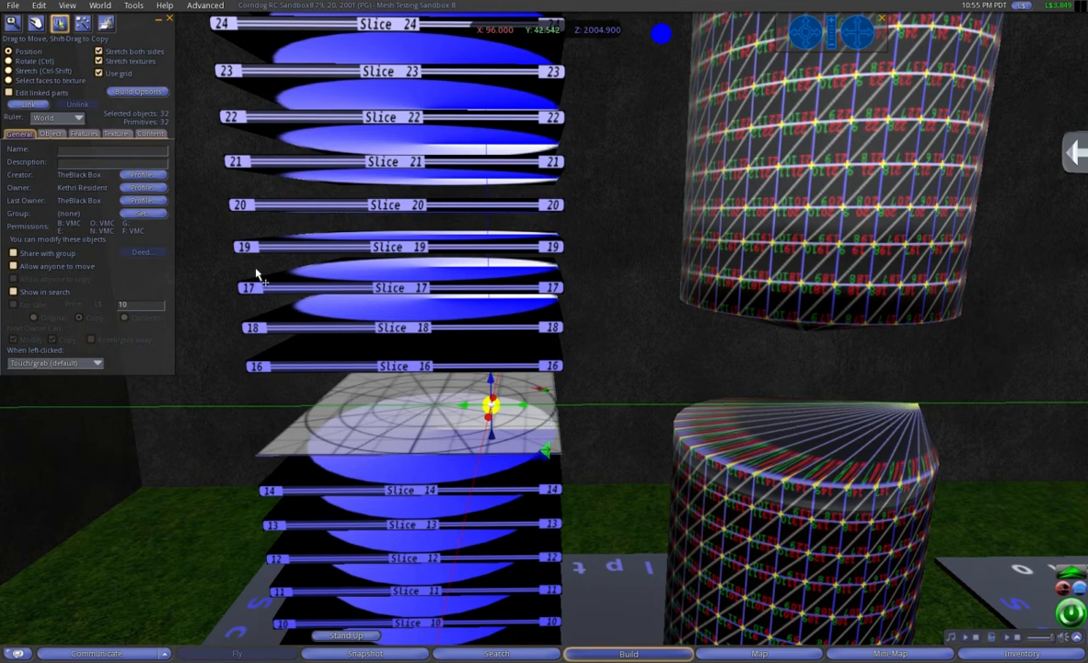
# - Finish editing the points and close slice 15 with their new positions
pyautogui.click(169, 20)
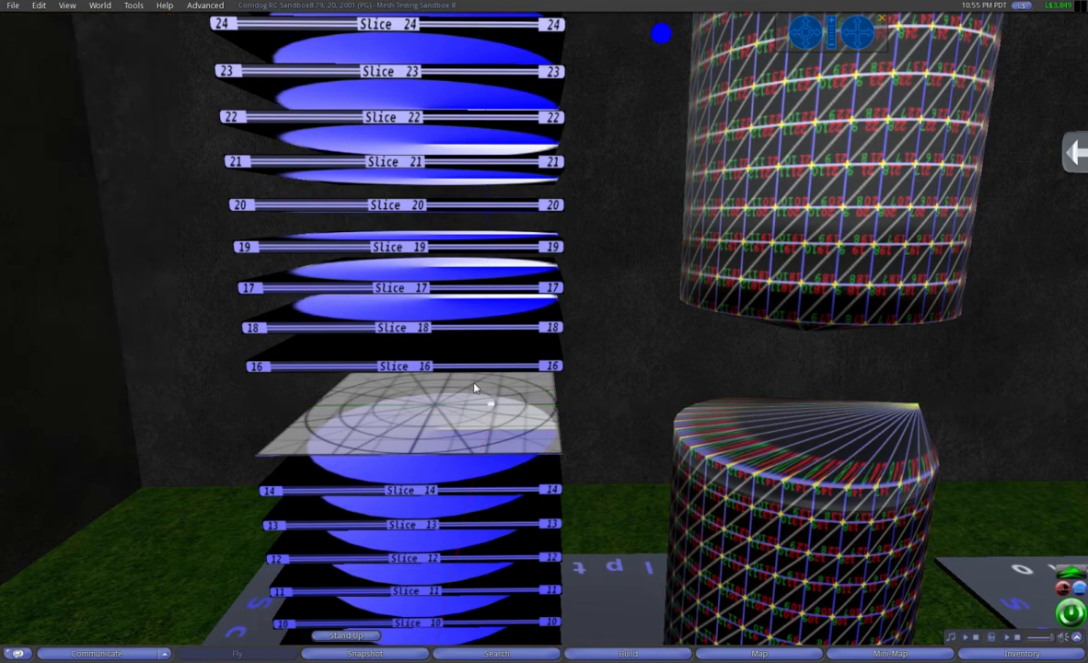
pyautogui.click(491, 404)
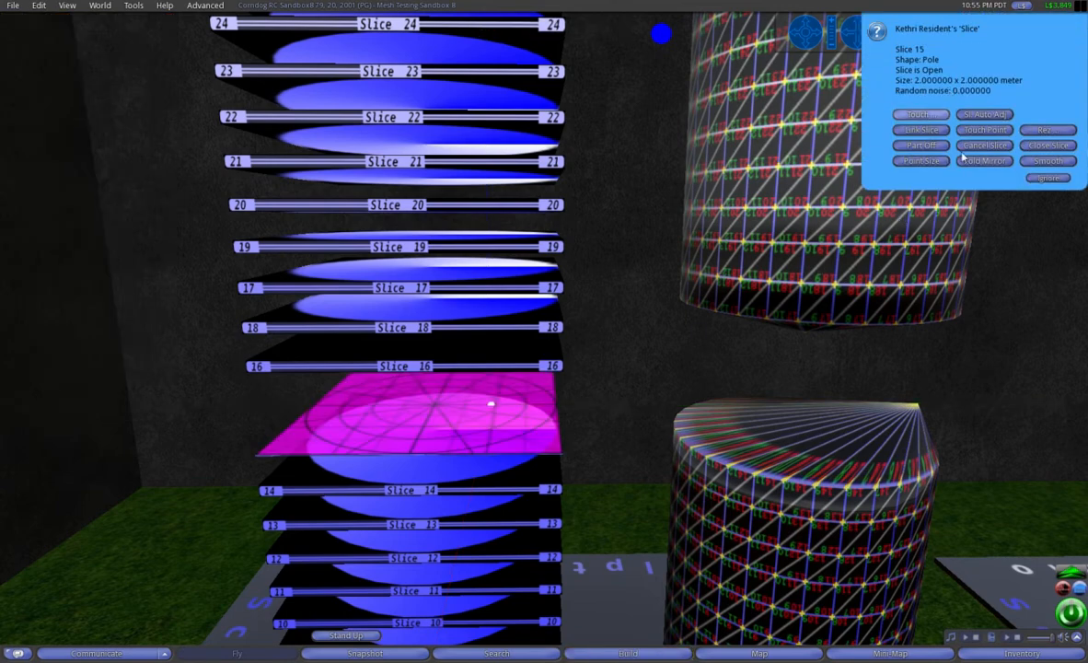
pyautogui.click(1026, 144)
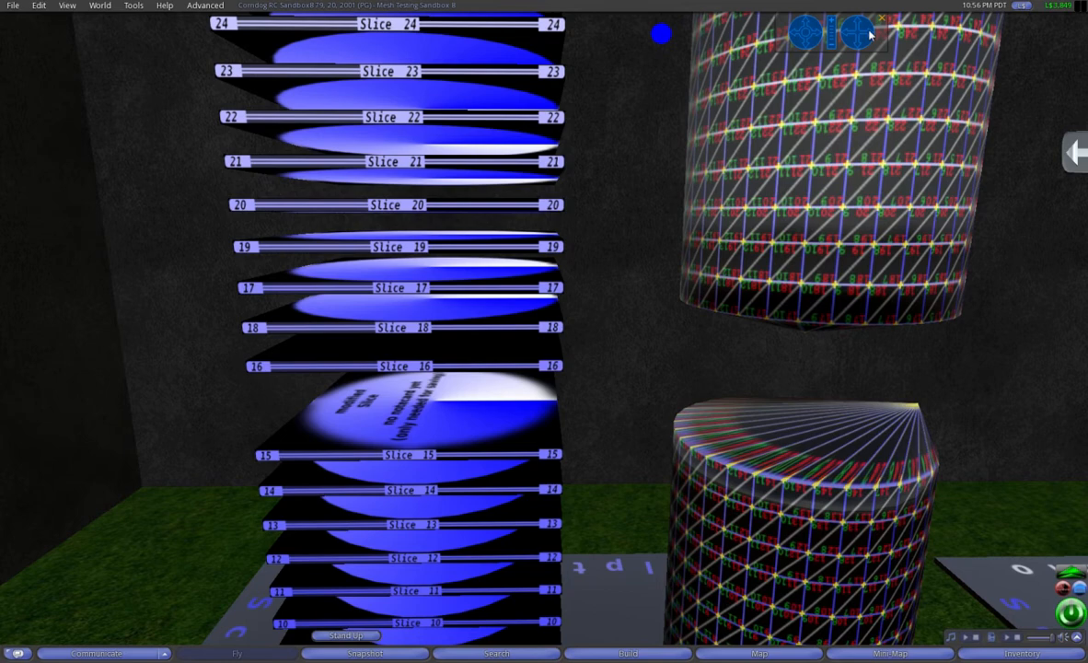
# - Copy the position of slice 17 and paste it onto pole slice 16
pyautogui.moveTo(870, 35); pyautogui.dragTo(870, 35)
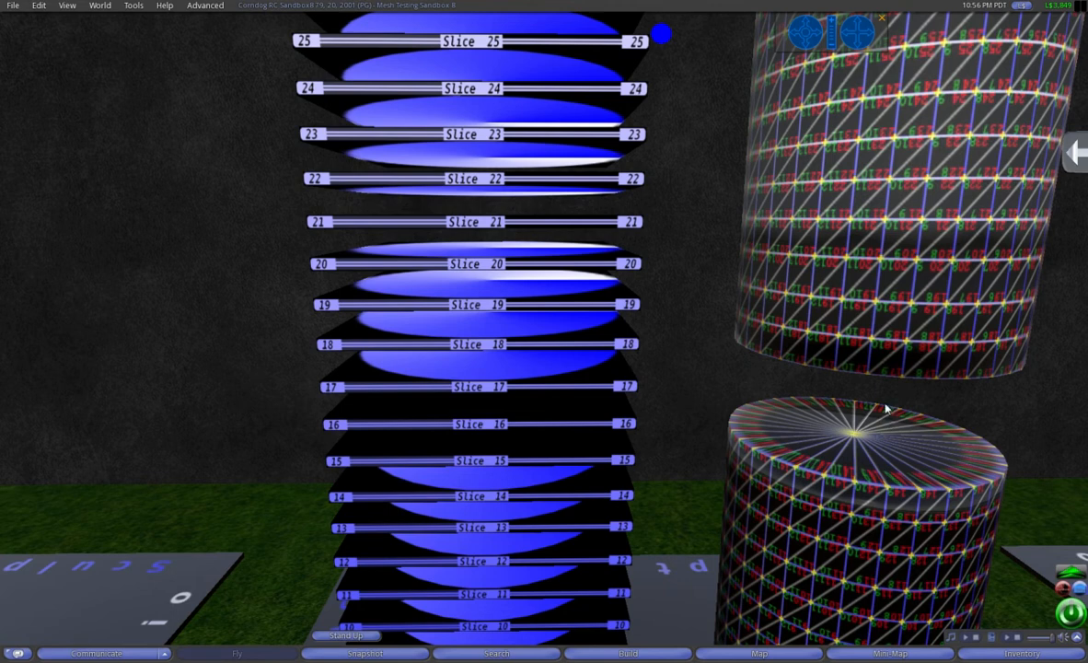
pyautogui.click(595, 379)
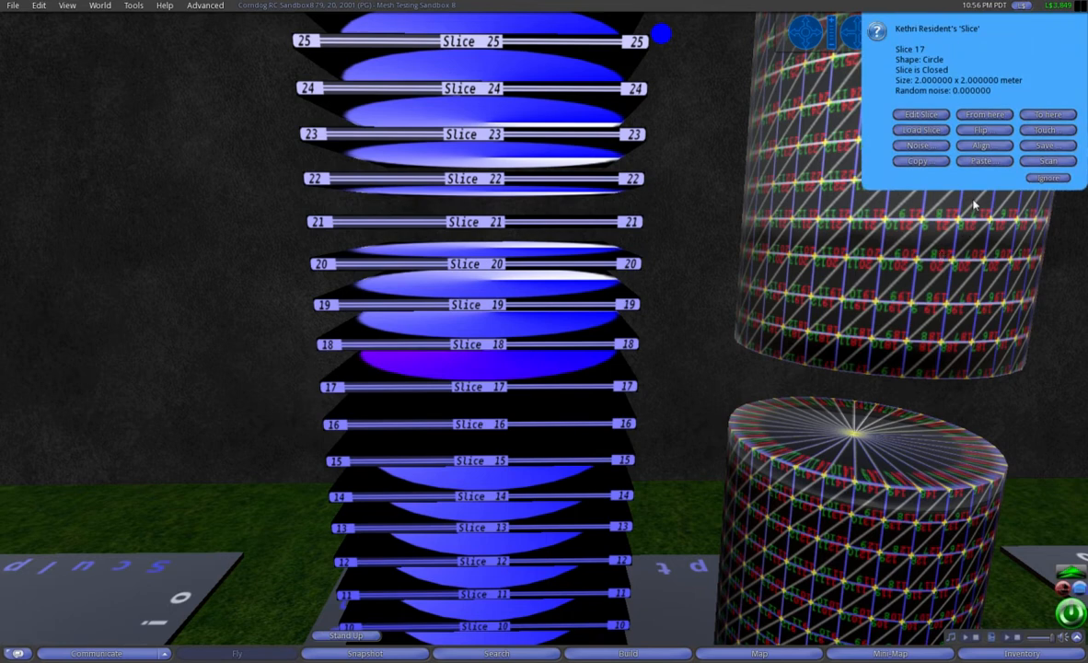
pyautogui.click(921, 161)
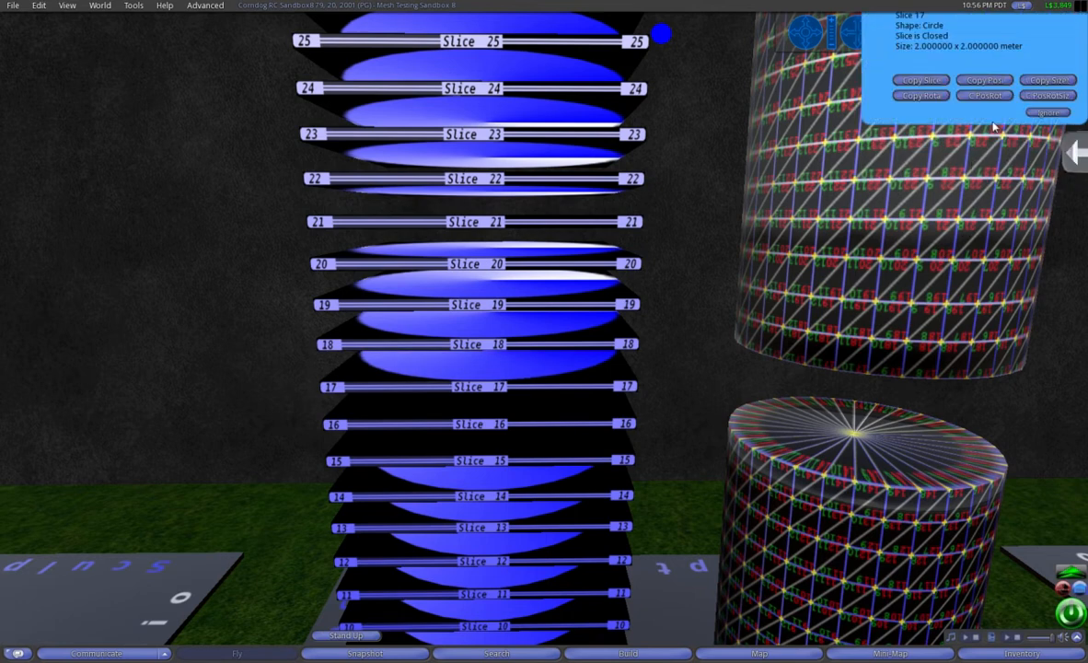
pyautogui.click(990, 115)
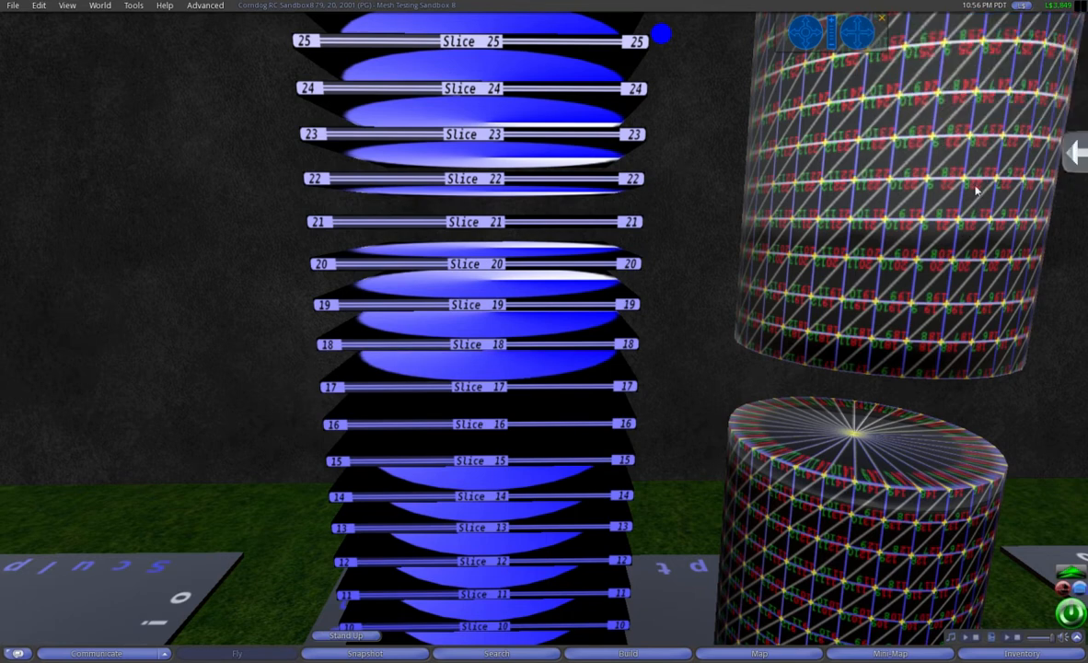
pyautogui.click(589, 420)
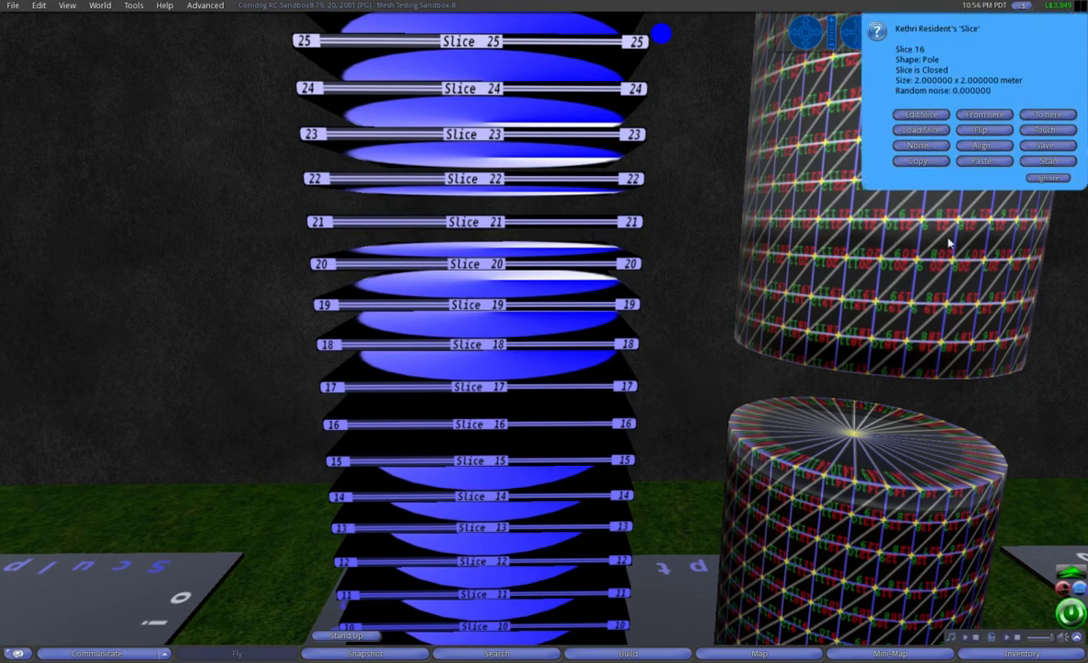
pyautogui.click(981, 162)
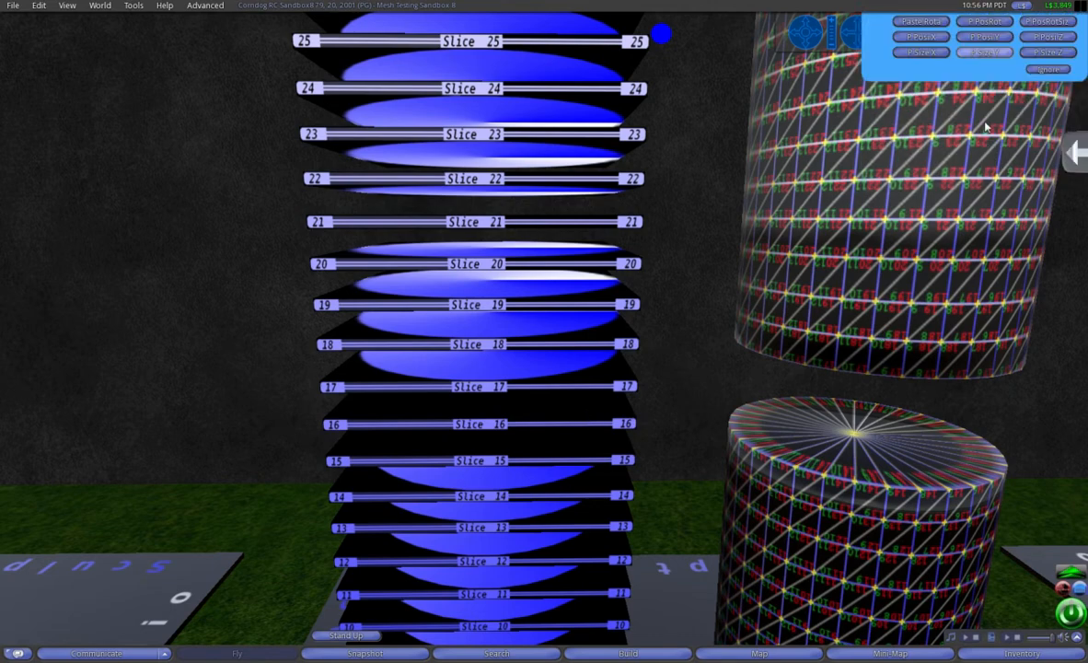
pyautogui.click(983, 116)
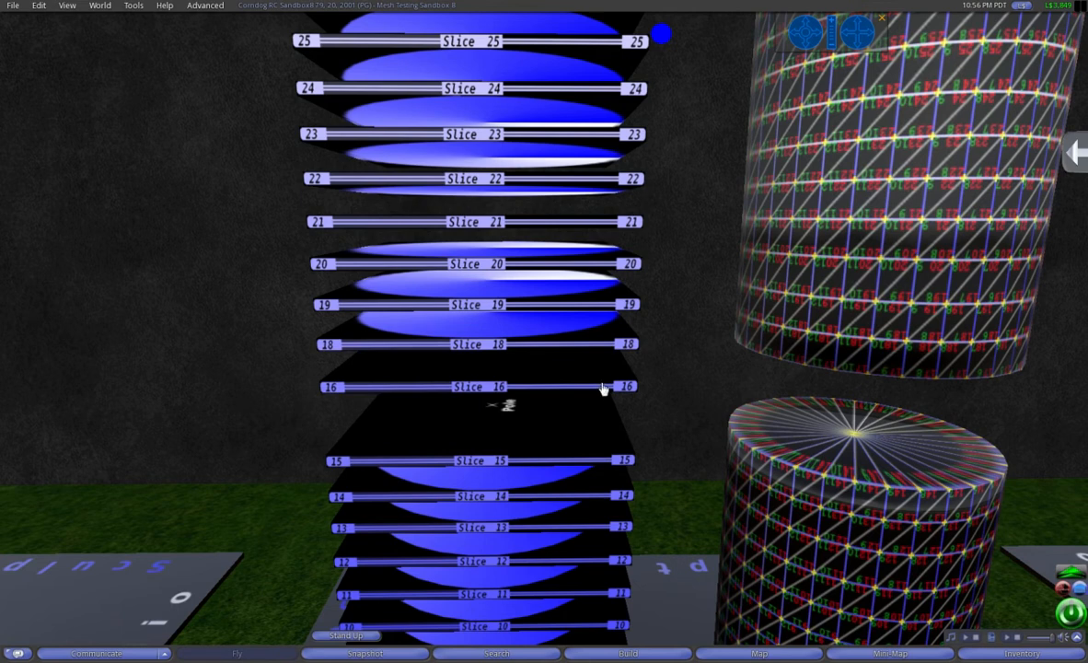
# - Copy the position of slice 14 and paste it onto pole slice 15
pyautogui.click(596, 488)
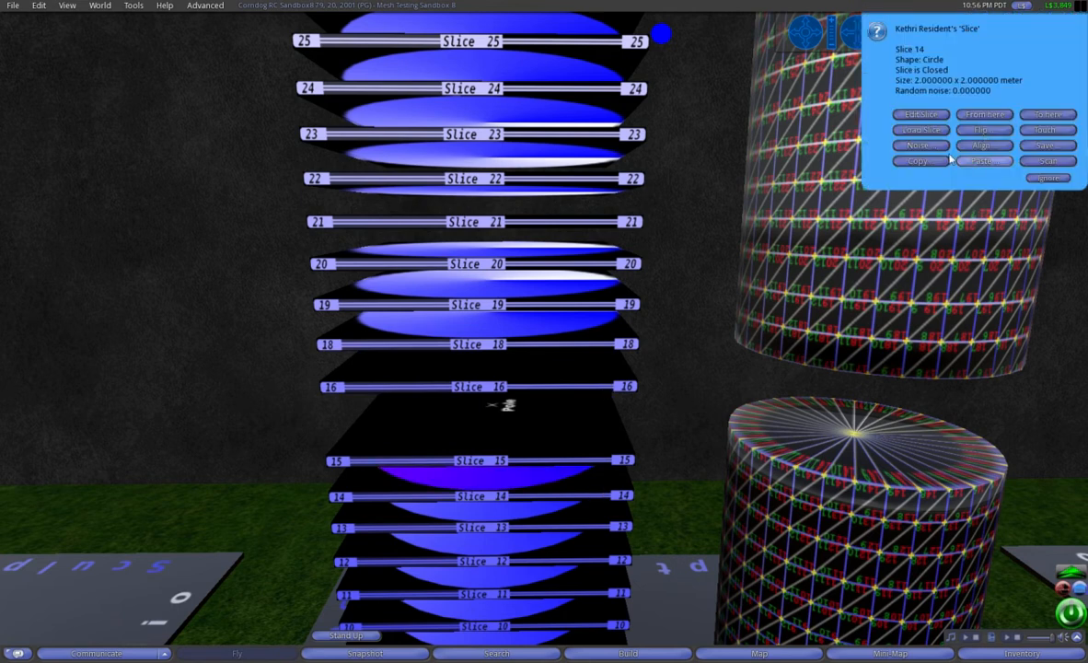
pyautogui.click(920, 161)
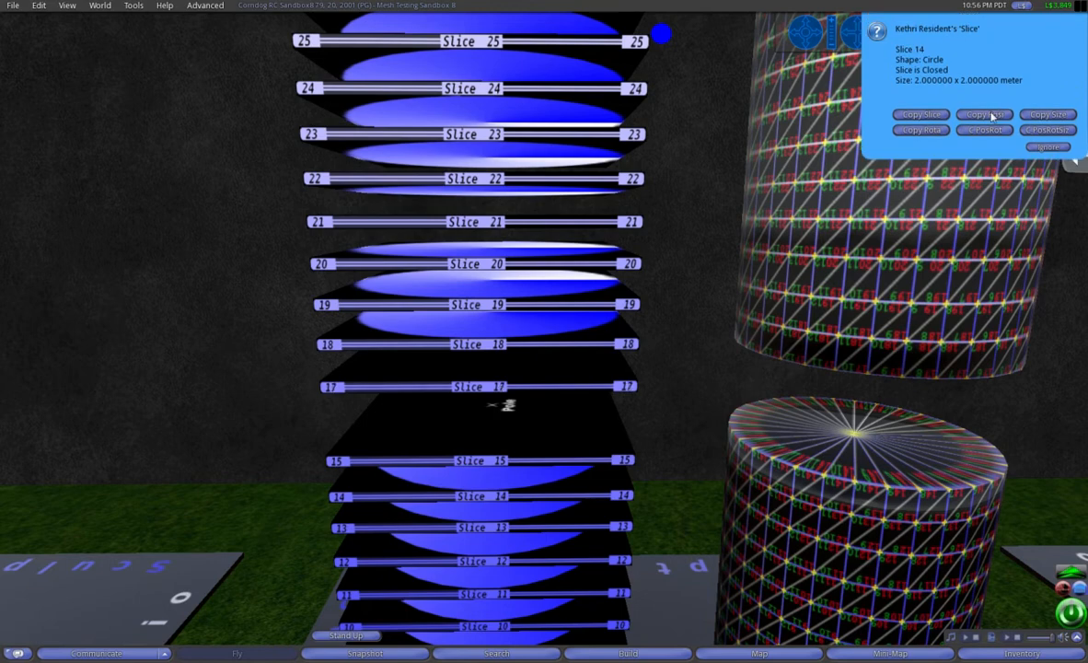
pyautogui.click(552, 429)
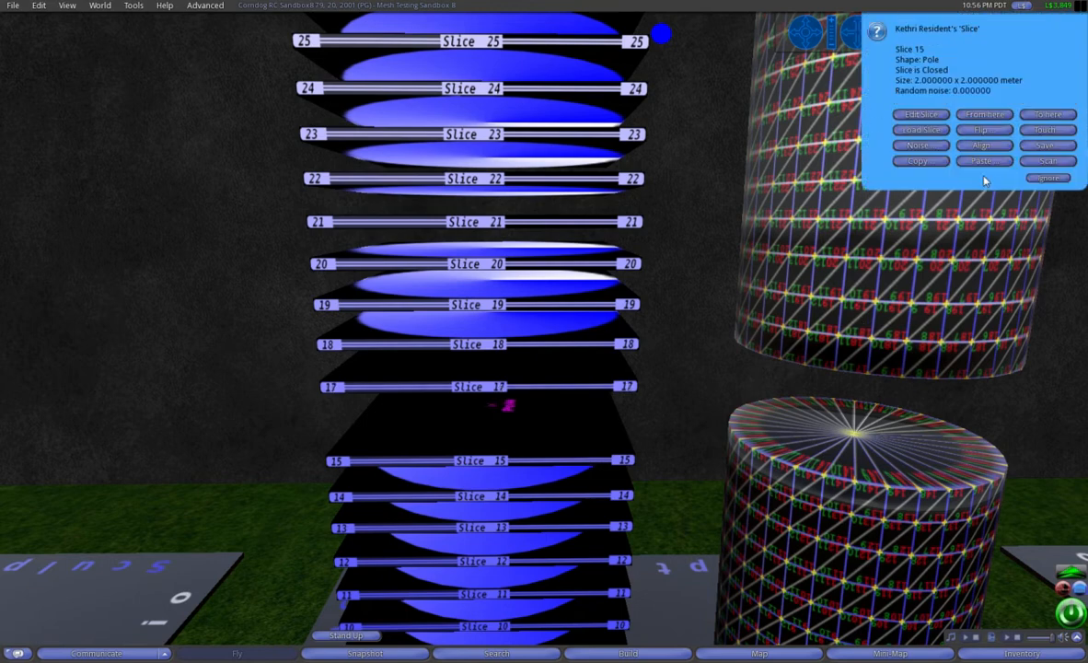
pyautogui.click(983, 161)
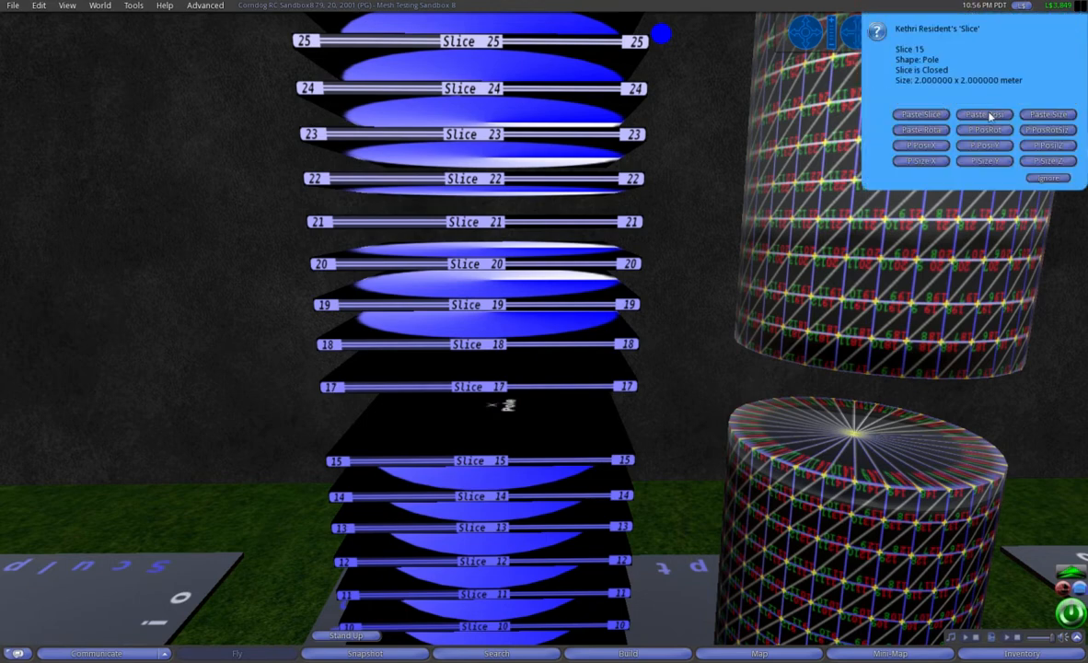
pyautogui.click(987, 115)
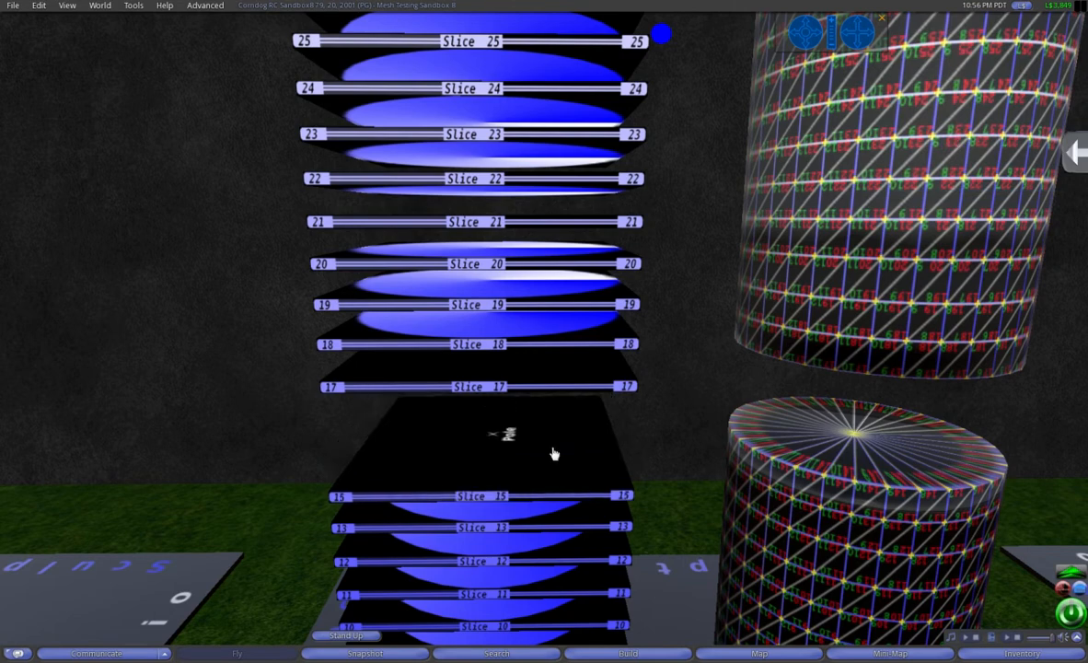
# - Examine the flat caps and the gap between the cylinder's two parts, comparing the neighbouring slice stacks and previews
pyautogui.keyDown('alt'); pyautogui.click(820, 438); pyautogui.keyUp('alt')
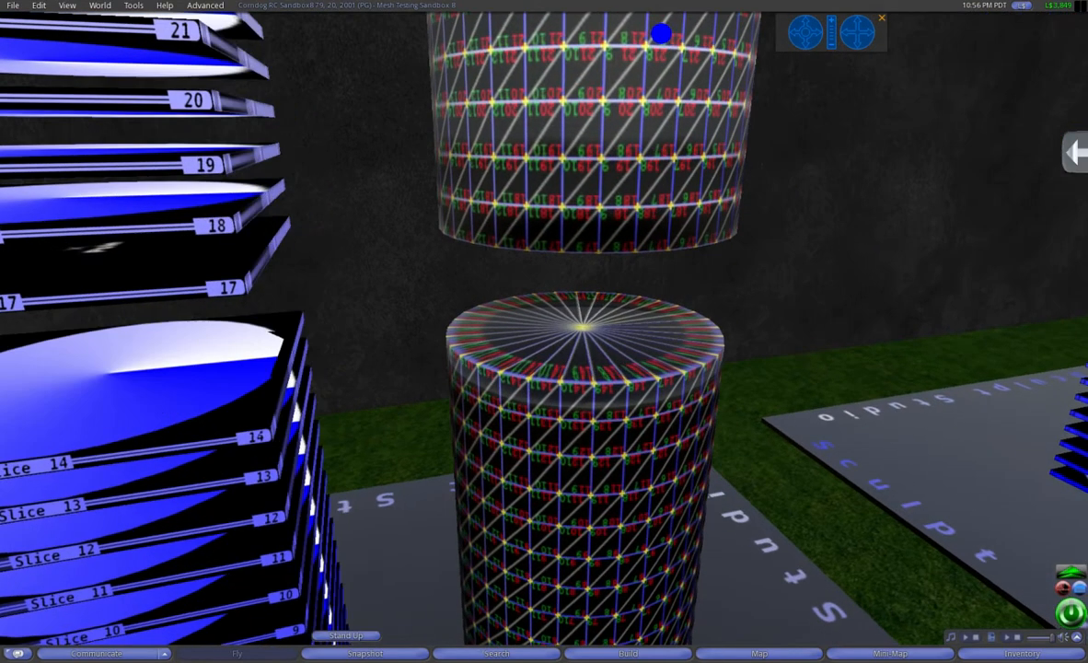
pyautogui.moveTo(506, 367)
pyautogui.keyDown('alt'); pyautogui.mouseDown()
pyautogui.moveTo(505, 352)
pyautogui.moveTo(506, 366)
pyautogui.mouseUp(); pyautogui.keyUp('alt')
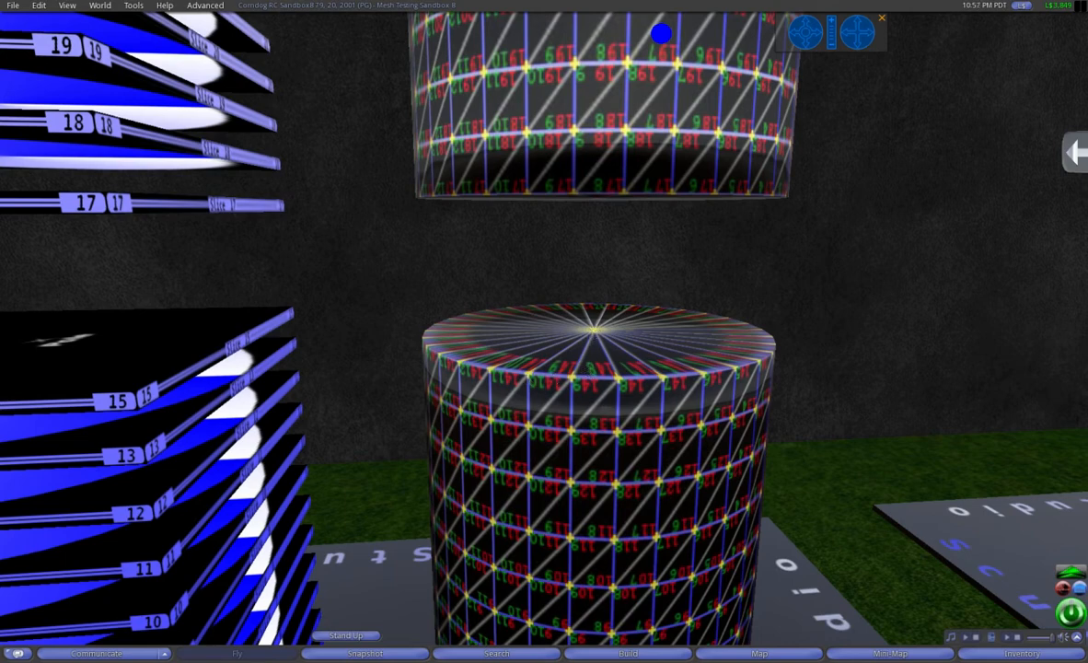
pyautogui.keyDown('alt'); pyautogui.moveTo(586, 373); pyautogui.dragTo(539, 267); pyautogui.keyUp('alt')
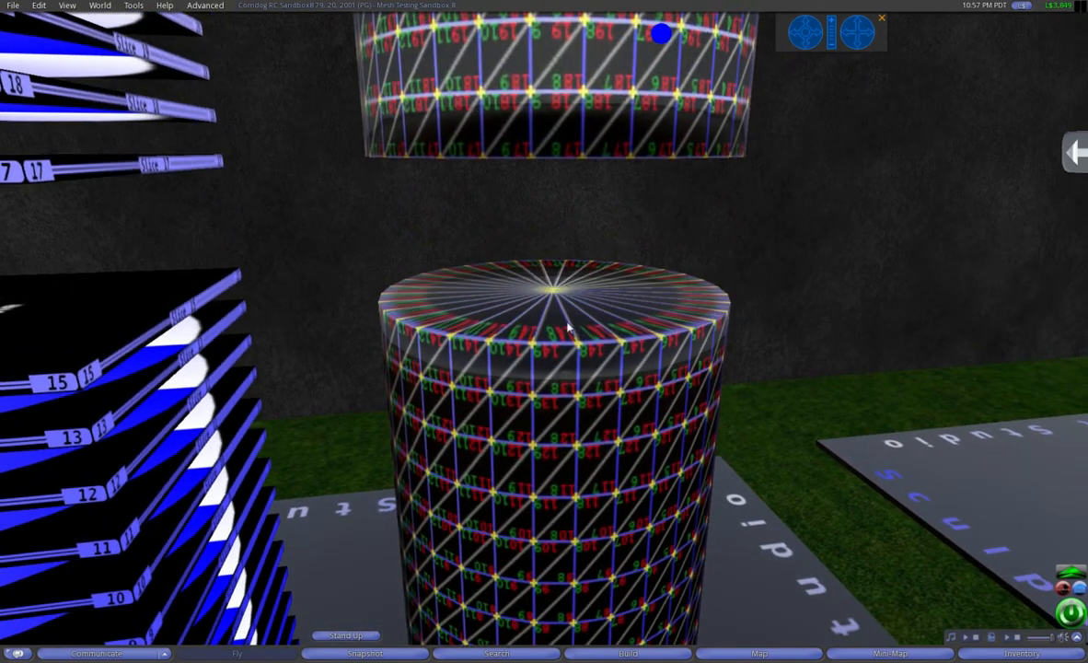
pyautogui.scroll(-5, 569, 313)
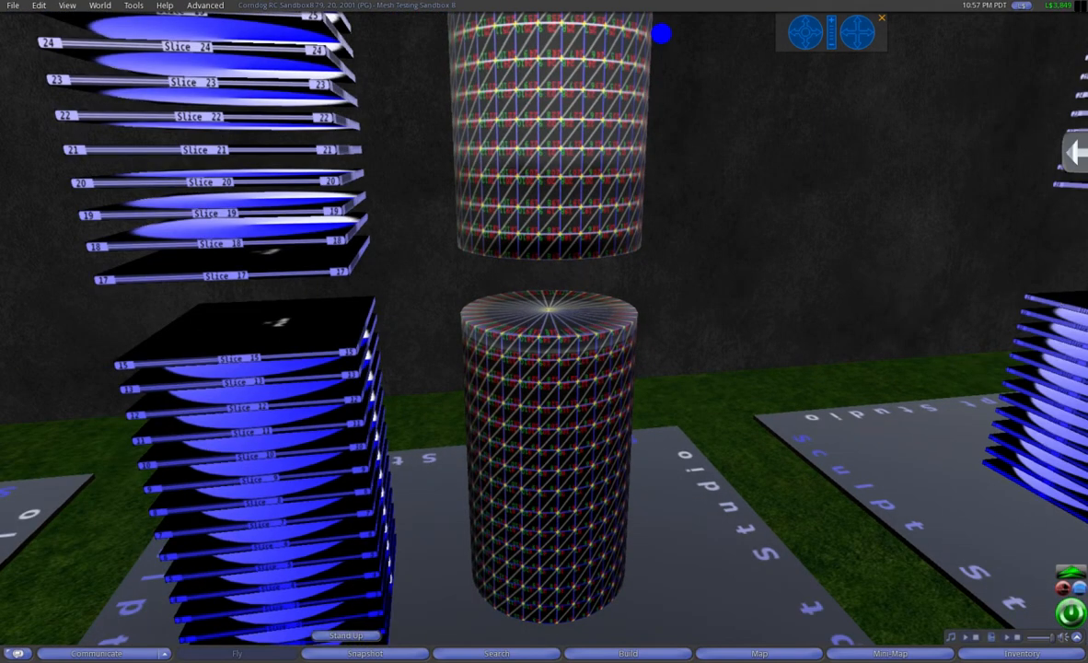
pyautogui.press('Escape')
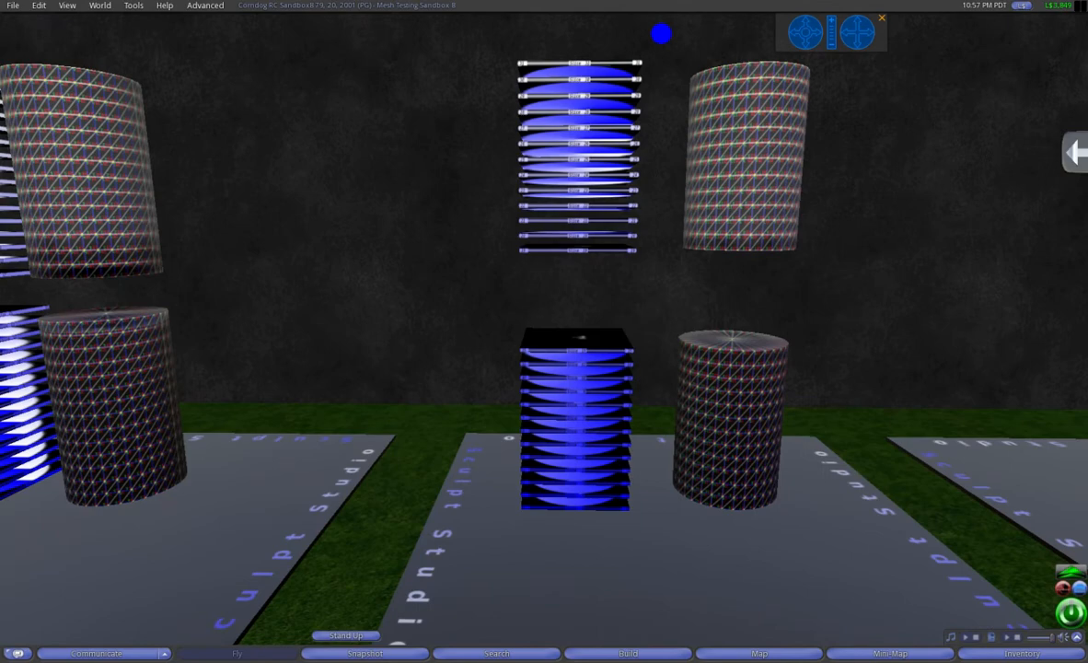
pyautogui.keyDown('alt'); pyautogui.moveTo(654, 306); pyautogui.dragTo(653, 235); pyautogui.keyUp('alt')
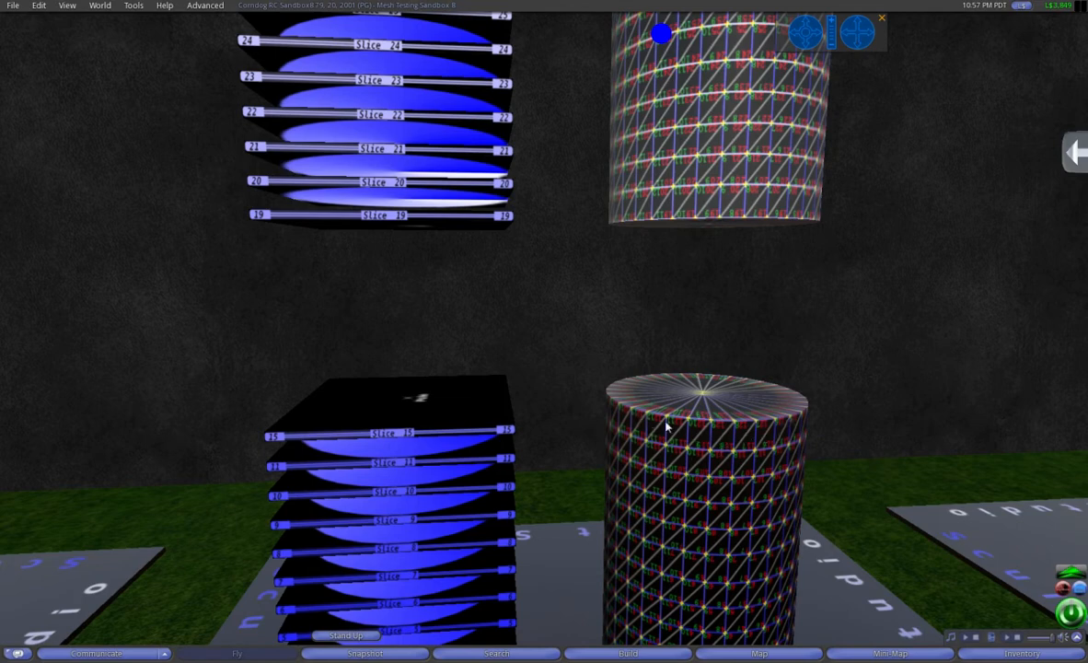
pyautogui.moveTo(845, 33); pyautogui.dragTo(845, 35)
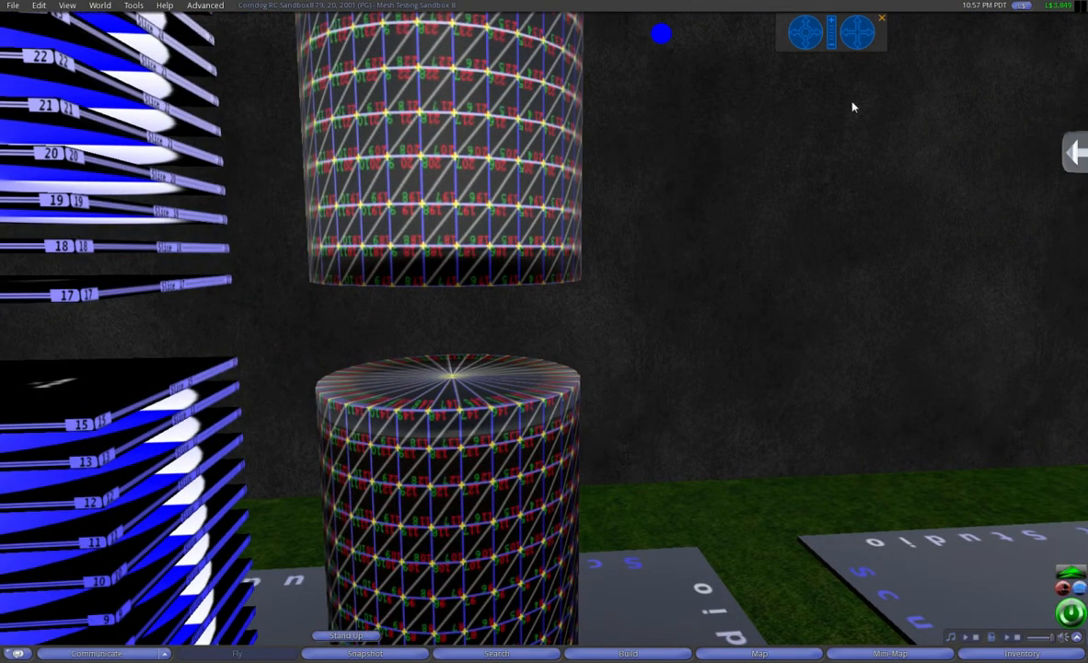
pyautogui.moveTo(866, 40); pyautogui.dragTo(865, 41)
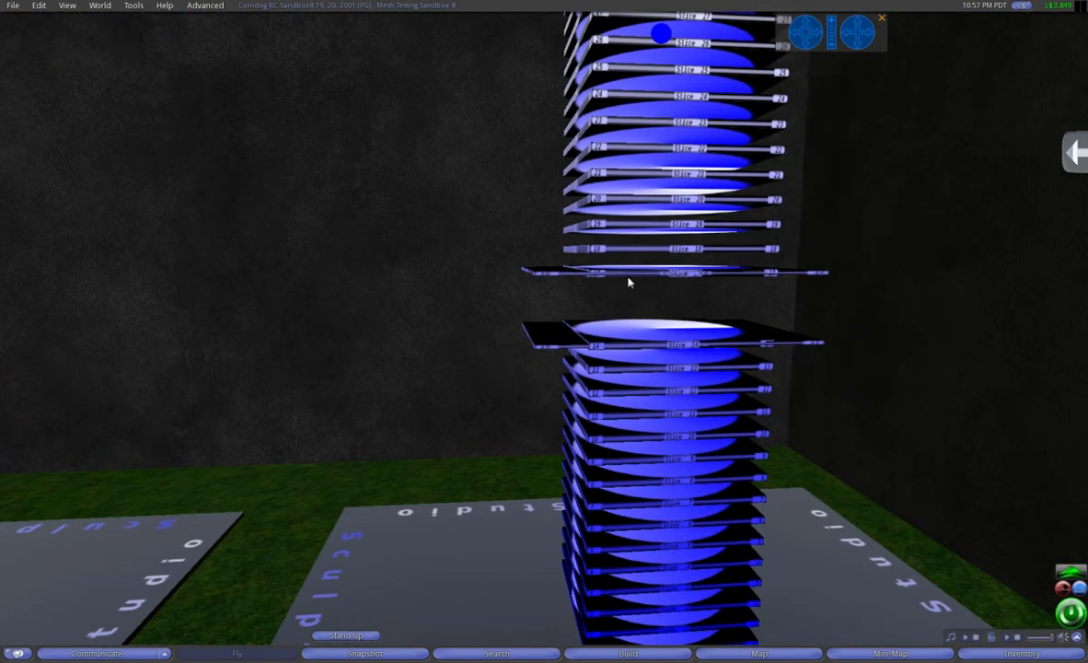
# - Select the oversized slice 16 on the stack with wider pole slices and move it down to Z 2004.948
pyautogui.keyDown('alt'); pyautogui.moveTo(628, 268); pyautogui.dragTo(599, 134); pyautogui.keyUp('alt')
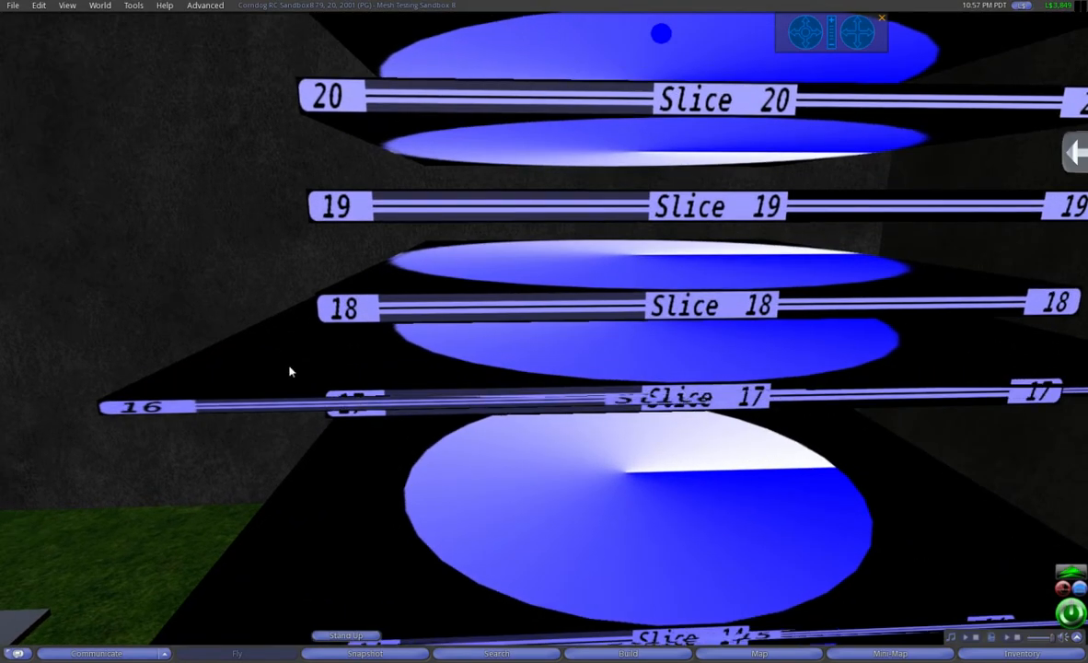
pyautogui.rightClick(289, 368)
pyautogui.click(324, 398)
pyautogui.moveTo(636, 336); pyautogui.dragTo(594, 431)
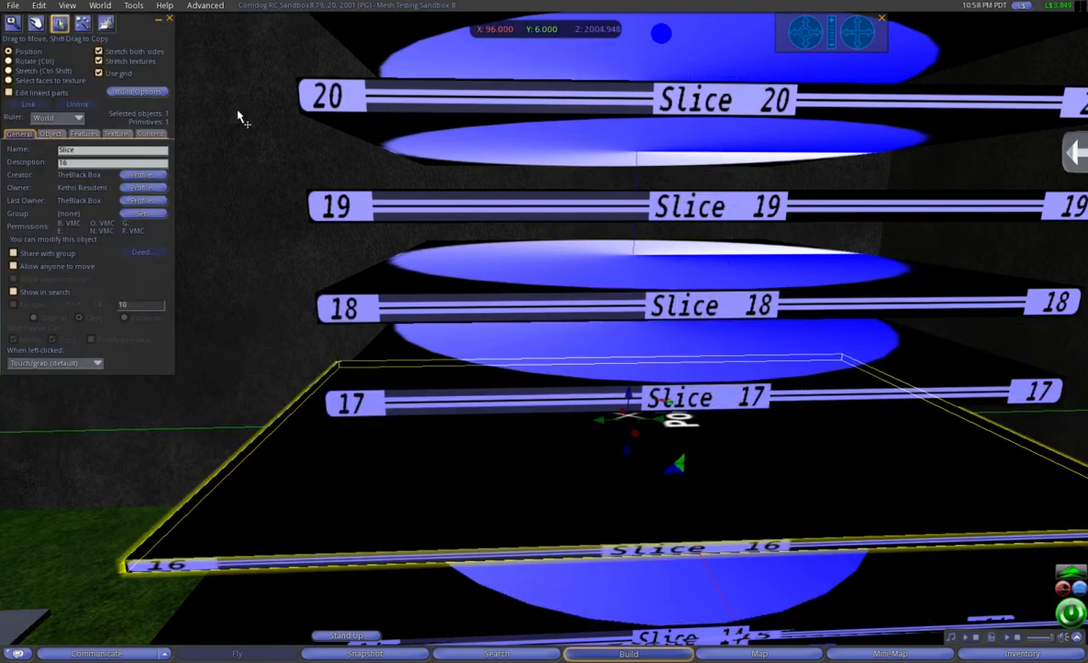
# - Undo the downward move of the oversized slice 16 and finish editing it
pyautogui.click(169, 19)
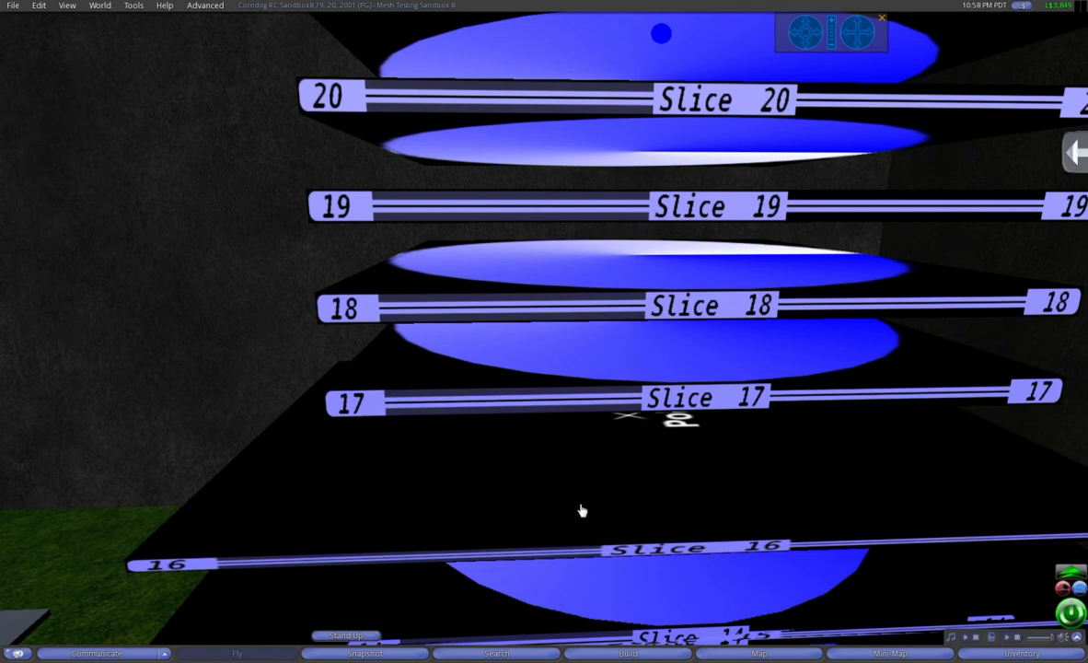
pyautogui.rightClick(556, 498)
pyautogui.click(543, 468)
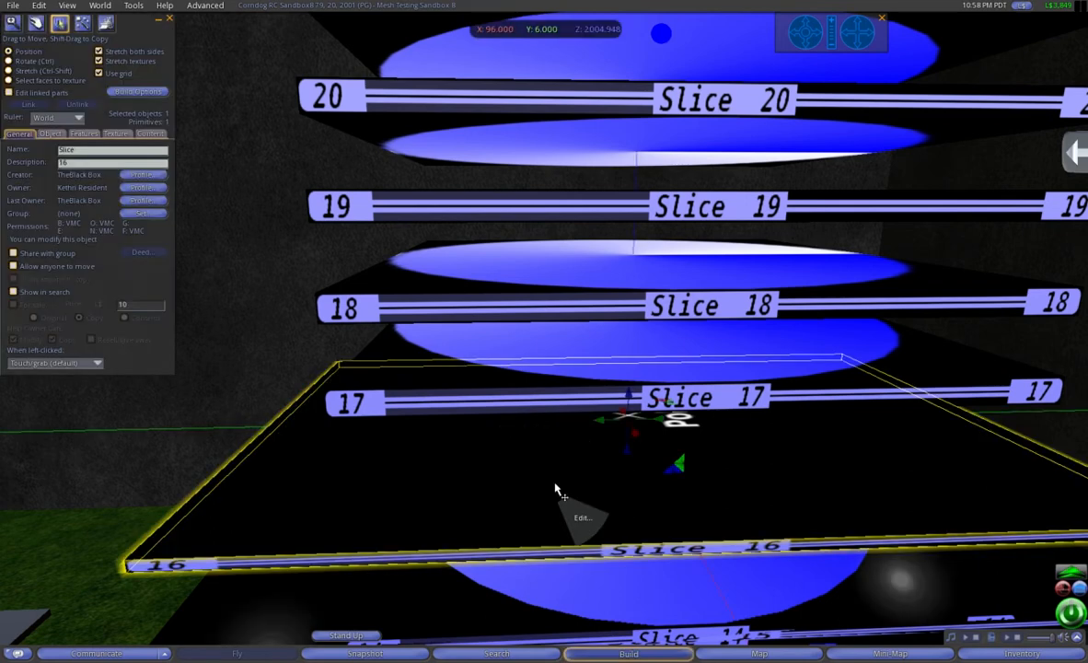
pyautogui.hotkey('ctrl', 'z')
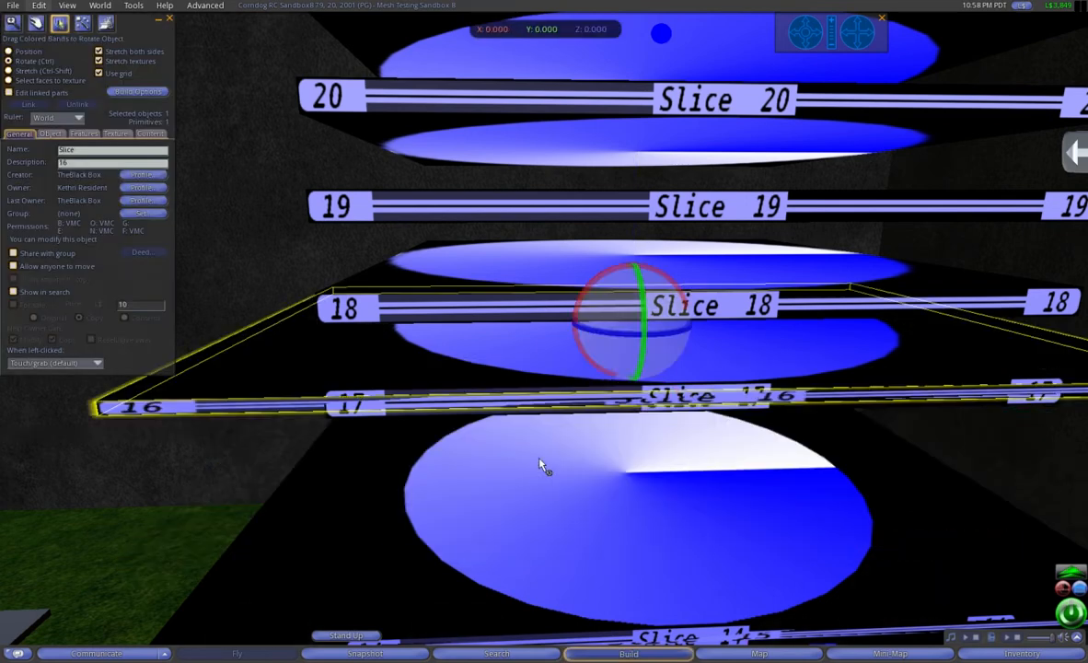
pyautogui.click(170, 20)
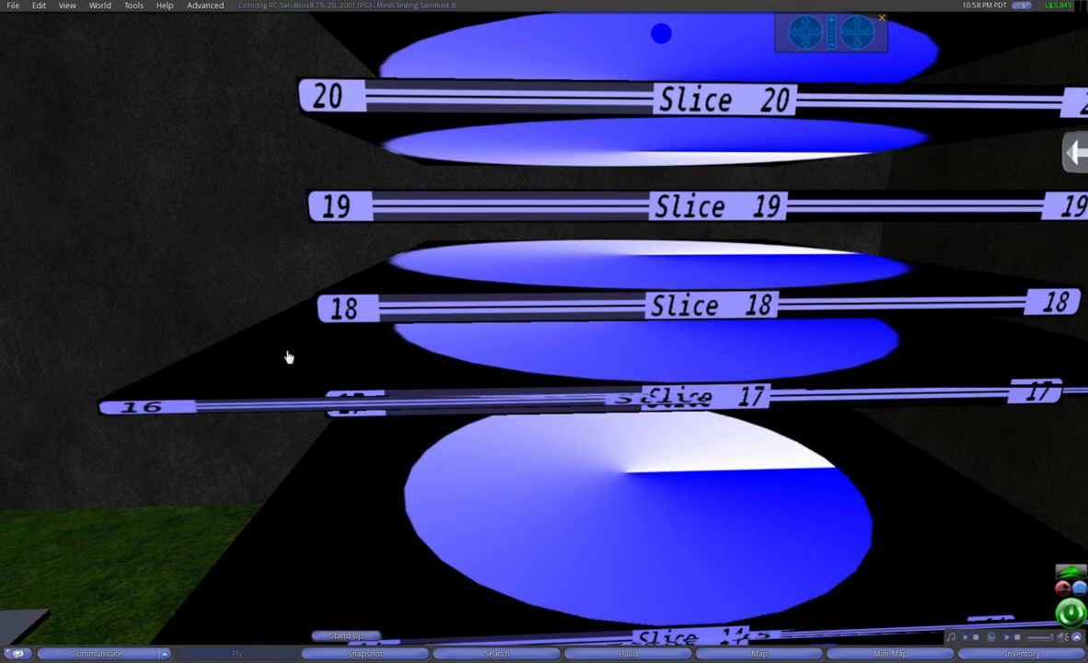
# - Check the slice details of circle slice 17 and then of pole slice 16, dismissing each without changes
pyautogui.click(367, 367)
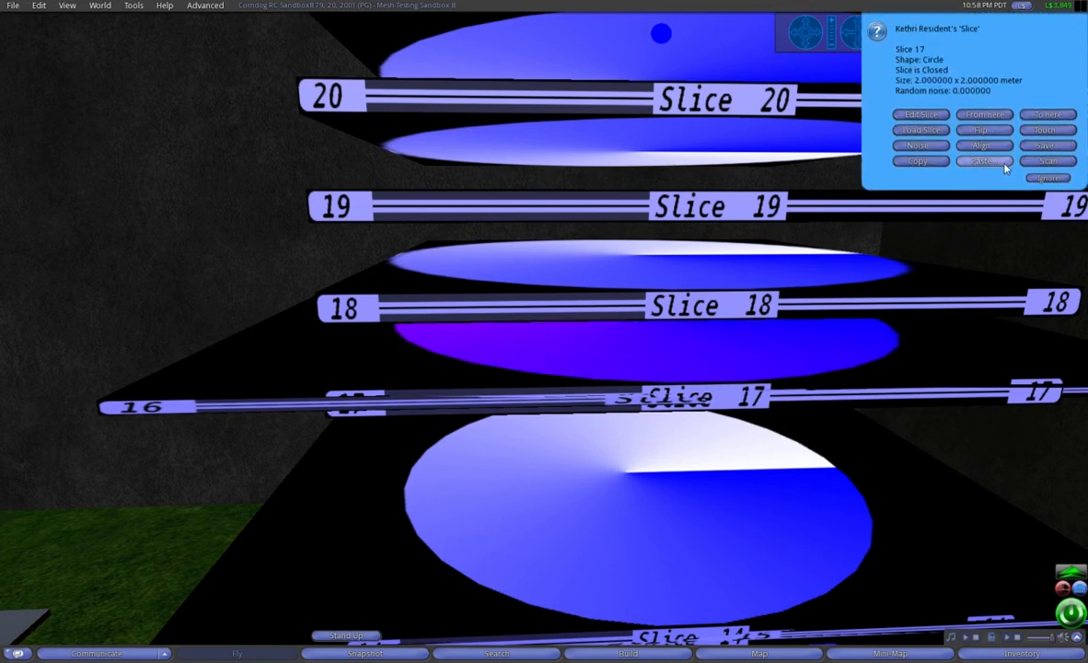
pyautogui.click(1031, 182)
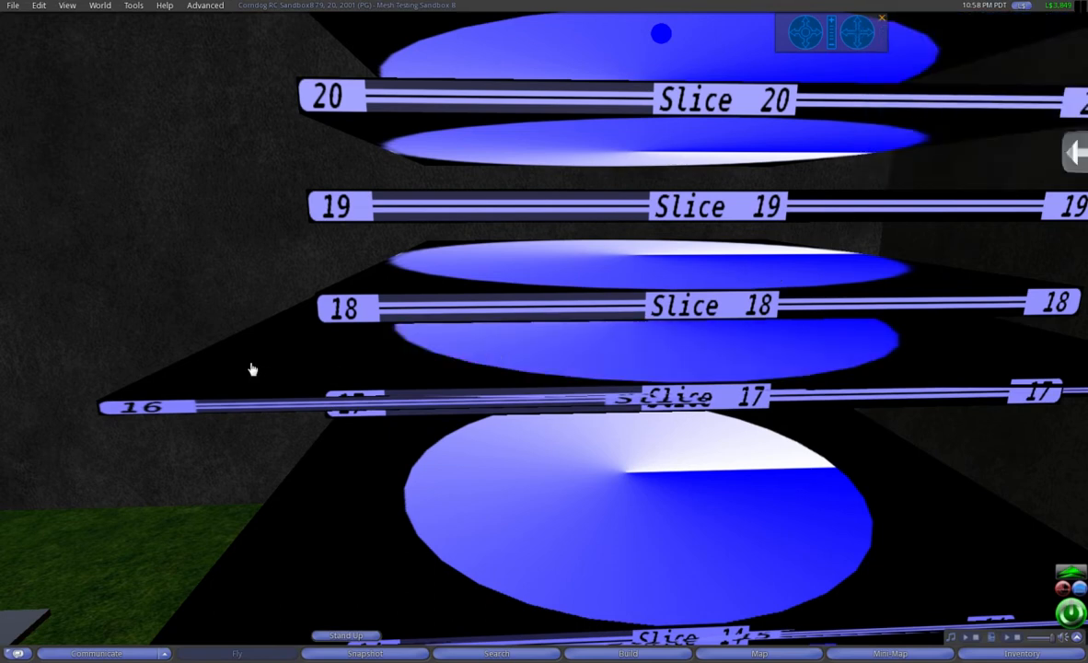
pyautogui.click(279, 369)
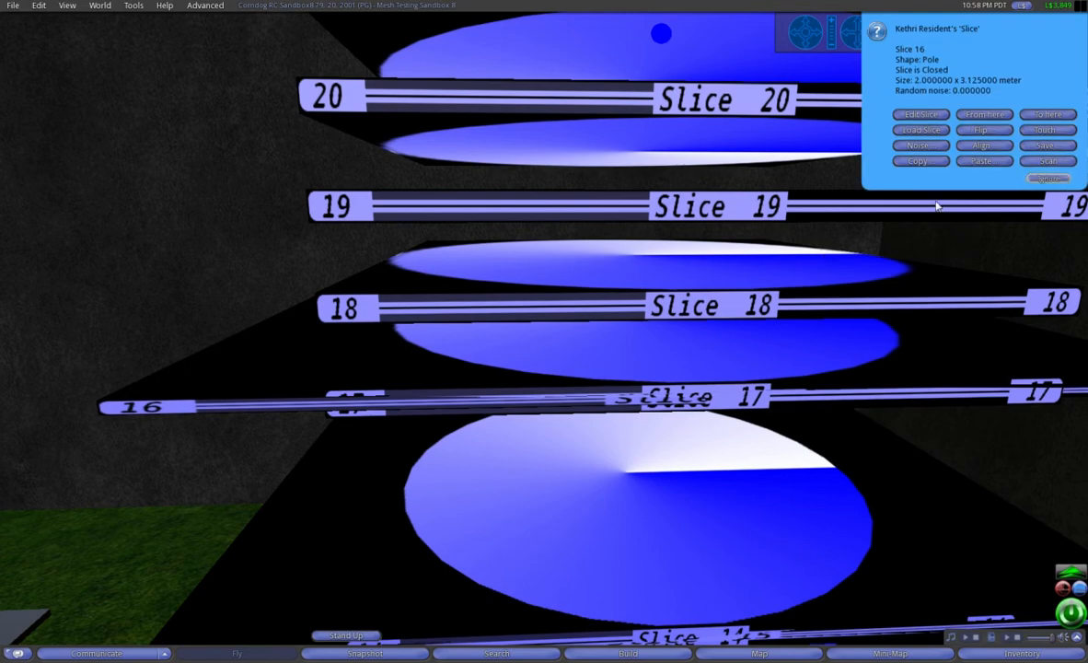
pyautogui.click(1049, 178)
pyautogui.scroll(-5, 607, 345)
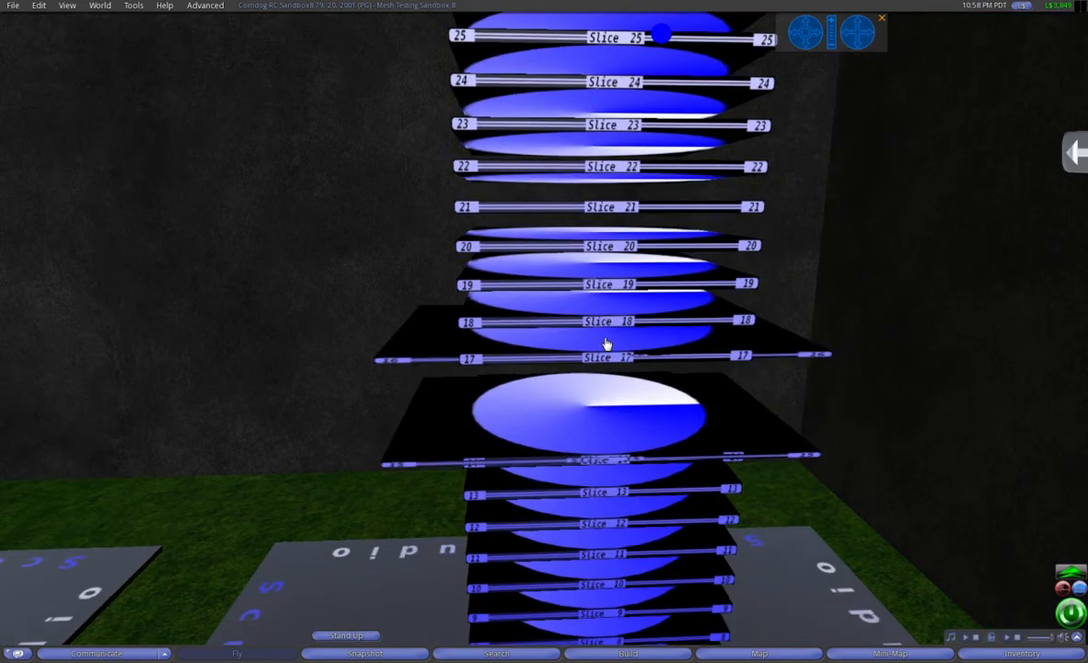